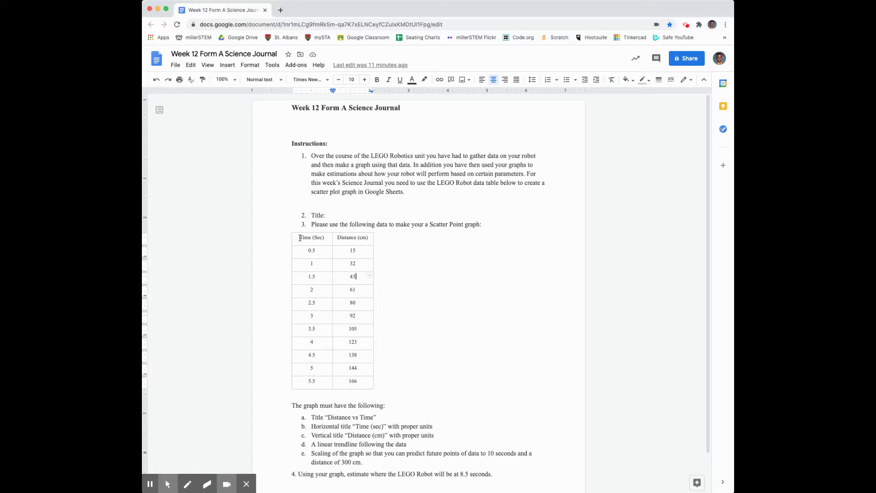
- Copy the document's Time (Sec) and Distance (cm) table into cell A1 of a new blank Google Sheets spreadsheet
drag(298, 237, 363, 380)
key(super+c)
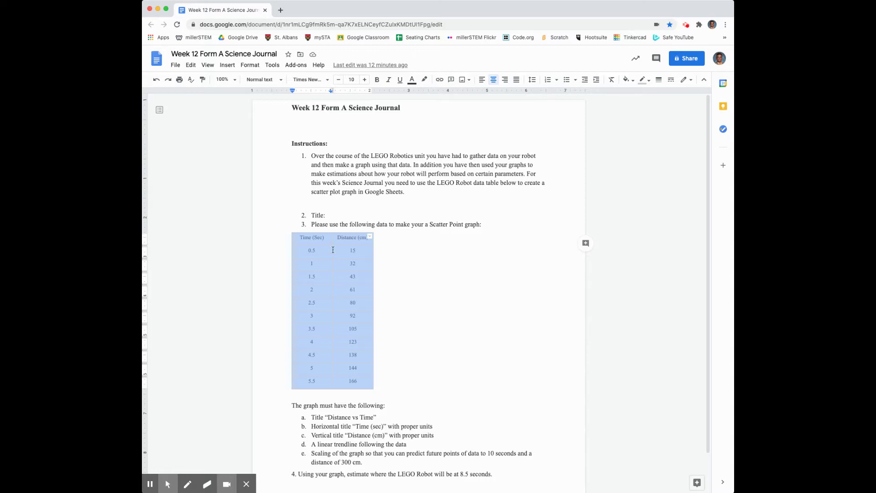
click(281, 10)
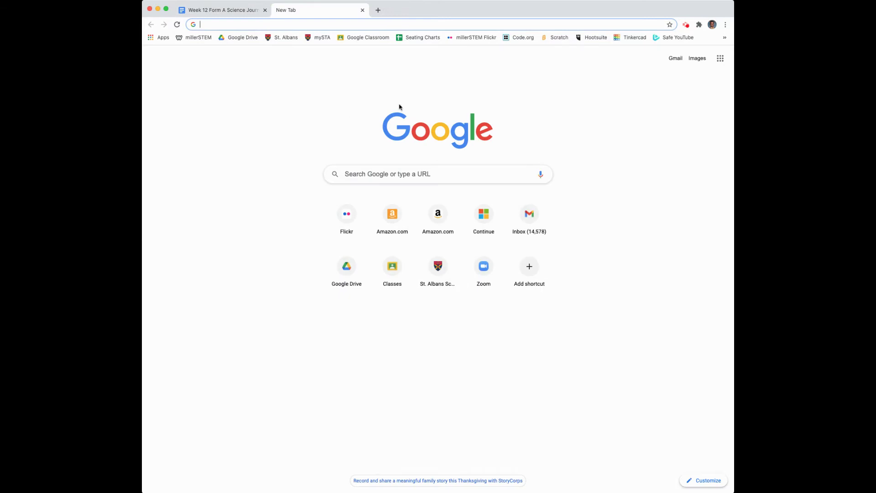
click(721, 59)
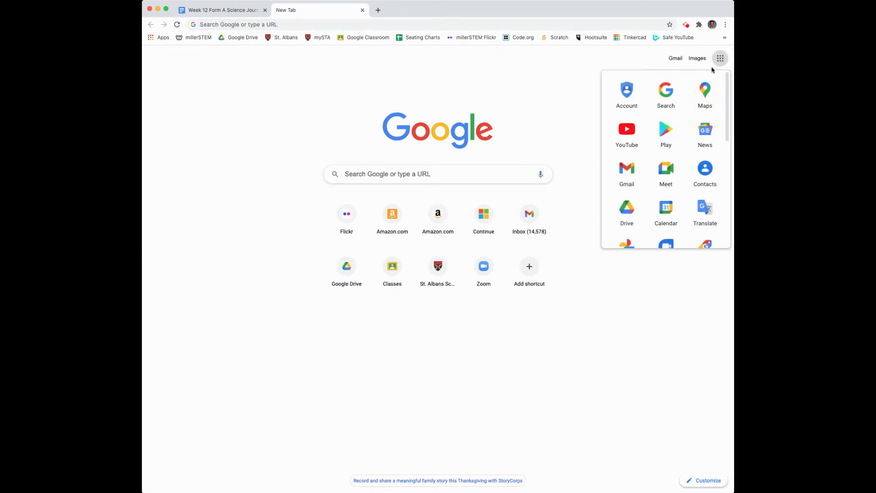
scroll(652, 170, down, 4)
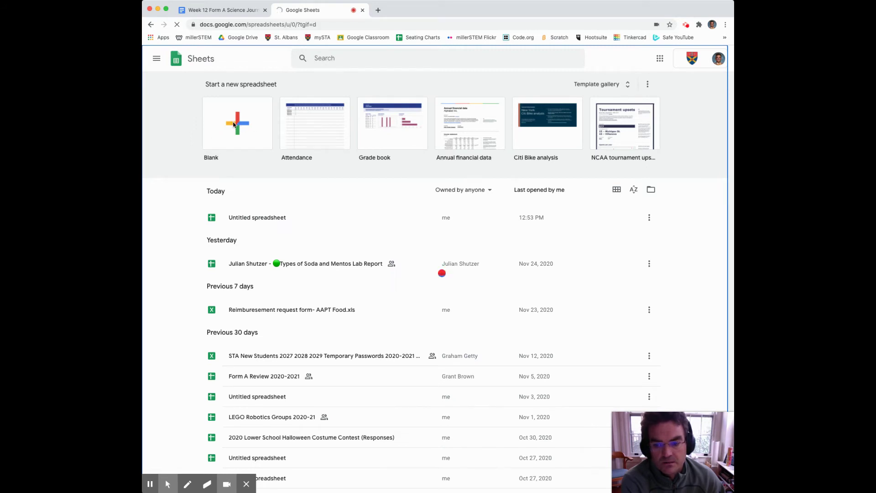
click(233, 124)
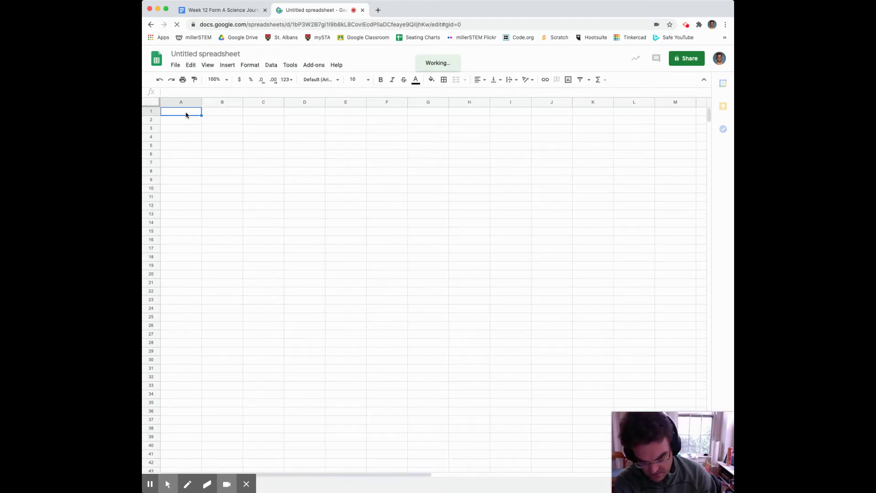
key(super+v)
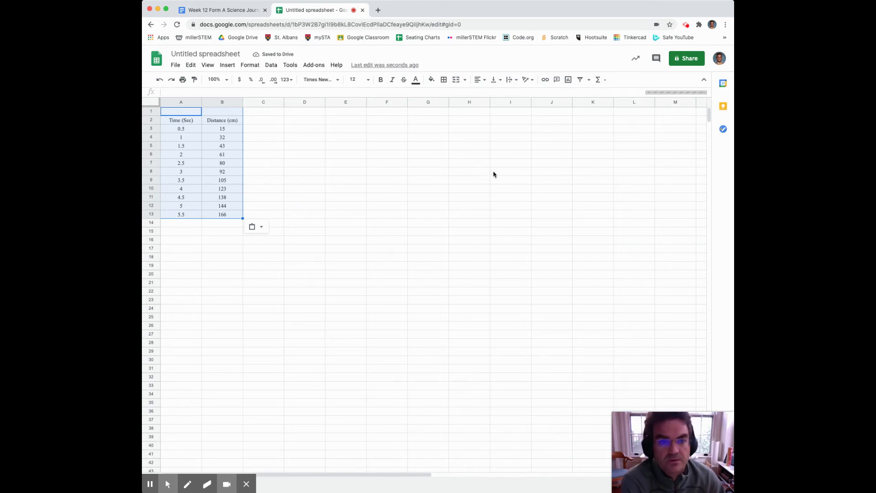
- Insert a chart from the pasted time and distance data and make it a scatter chart
click(568, 81)
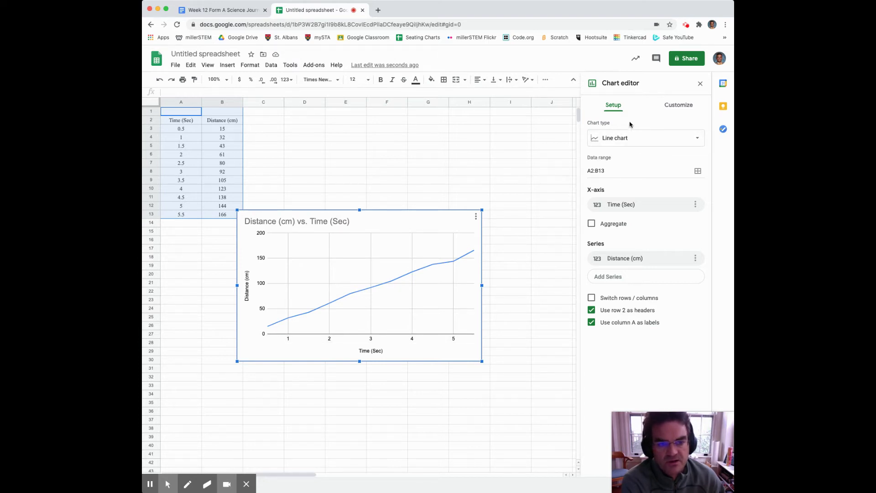
click(651, 142)
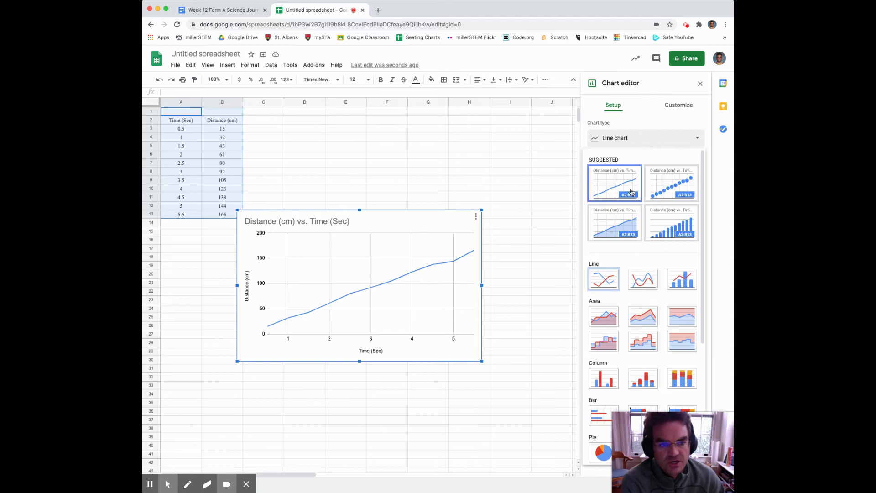
click(672, 185)
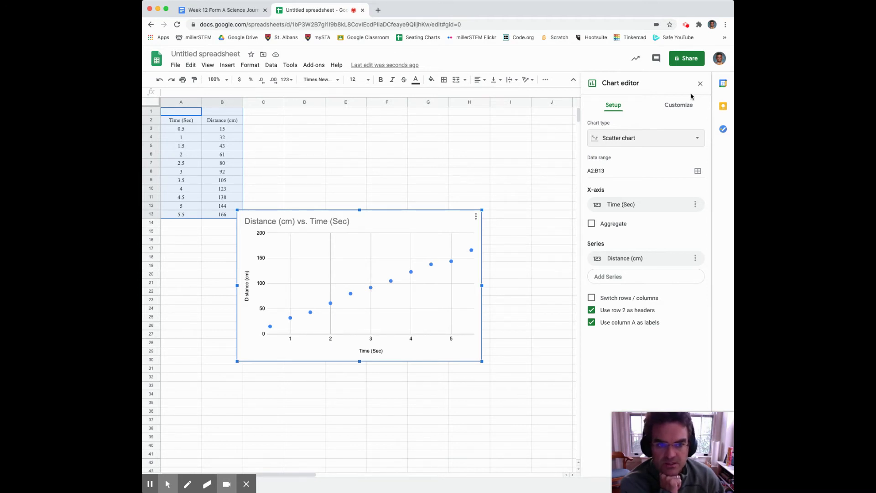
- Add a linear trendline to the Distance (cm) series of the scatter chart
click(679, 106)
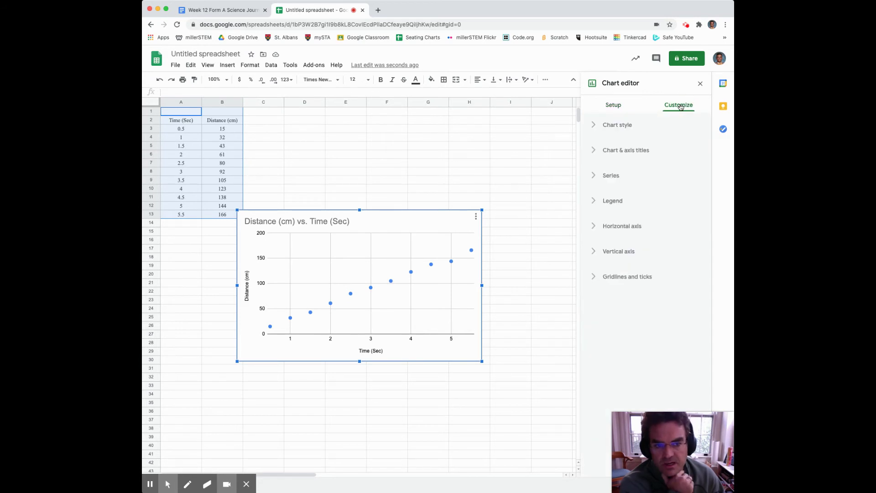
click(595, 177)
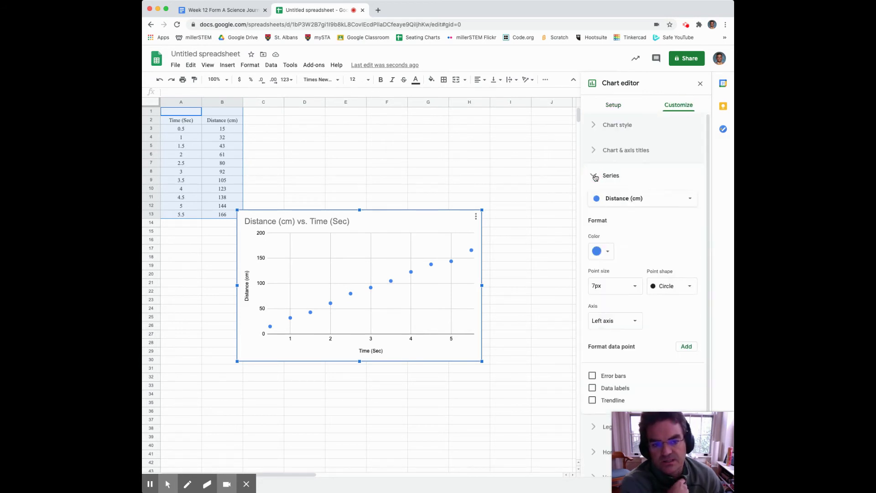
scroll(633, 297, down, 1)
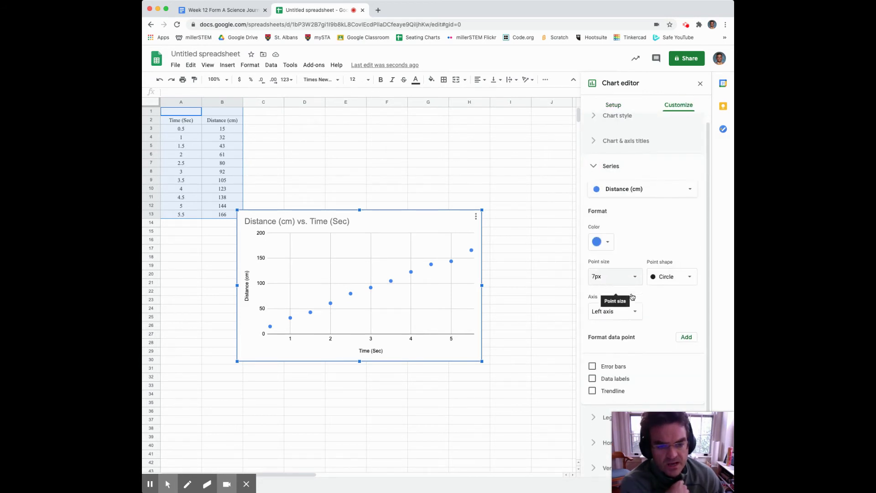
scroll(632, 297, down, 2)
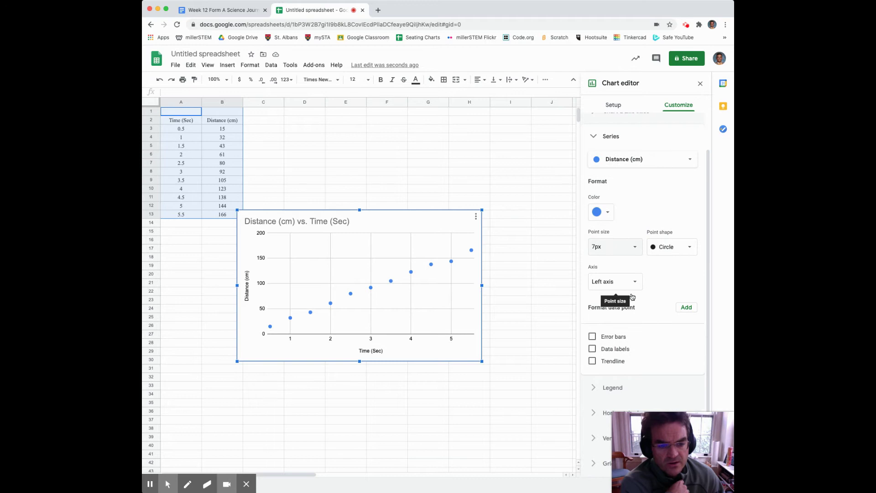
click(592, 361)
scroll(629, 349, down, 3)
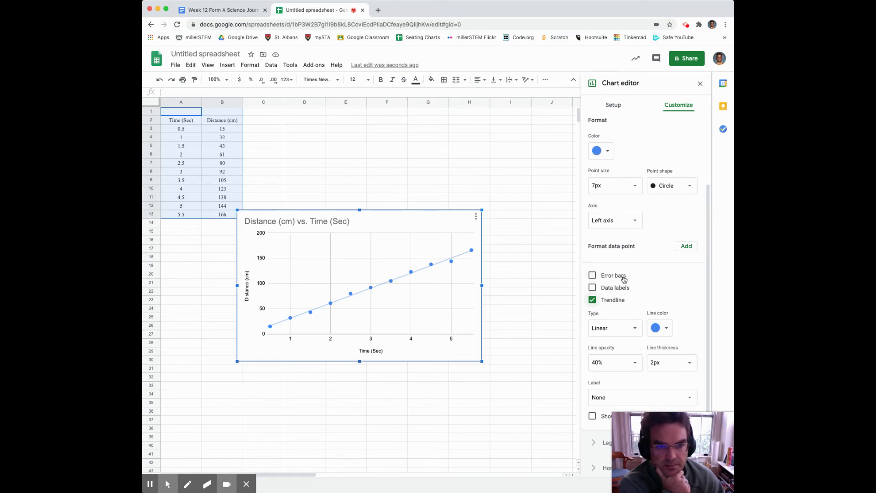
scroll(638, 278, up, 3)
click(611, 134)
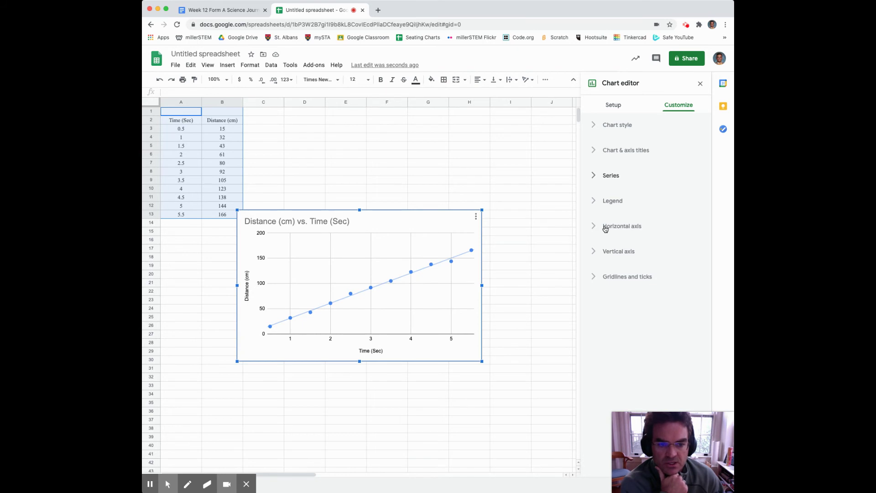
- Set the chart's horizontal axis range to a minimum of 0 and a maximum of 10
click(620, 229)
scroll(612, 326, down, 2)
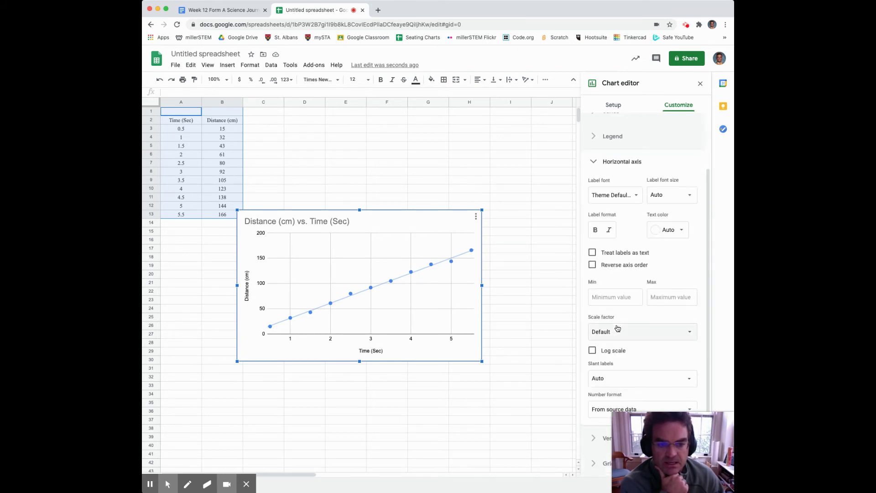
click(608, 296)
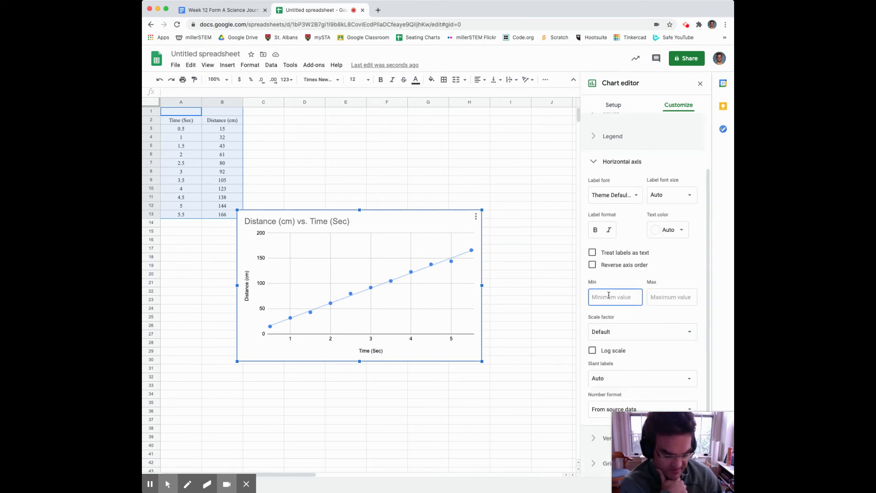
text(0)
click(658, 297)
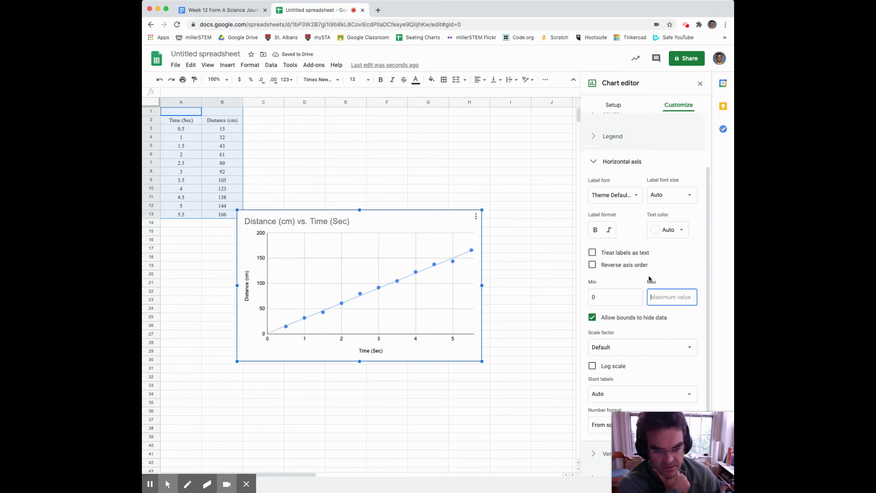
text(10)
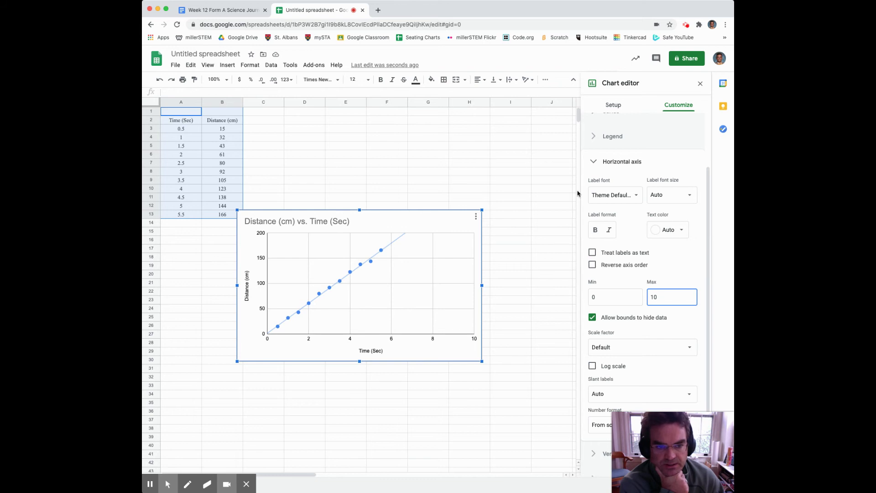
click(623, 161)
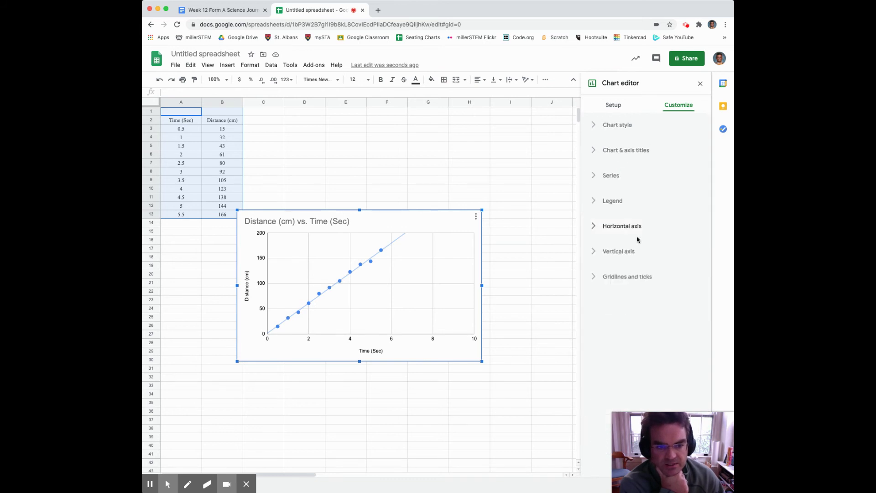
- Set the chart's vertical axis range to a minimum of 0 and a maximum of 300
click(616, 251)
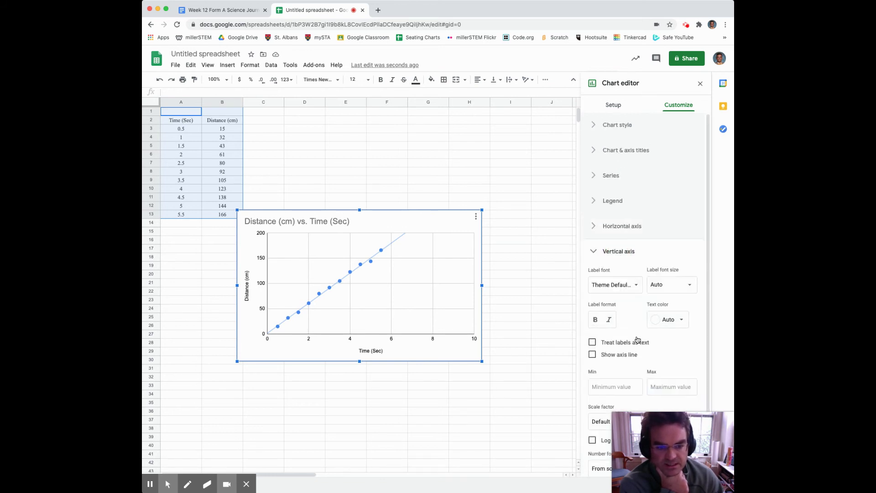
click(601, 352)
text(0)
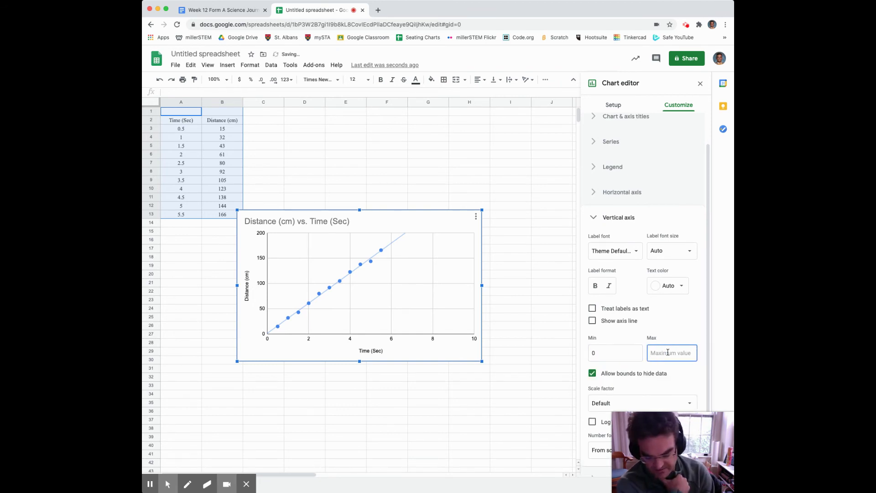
text(300)
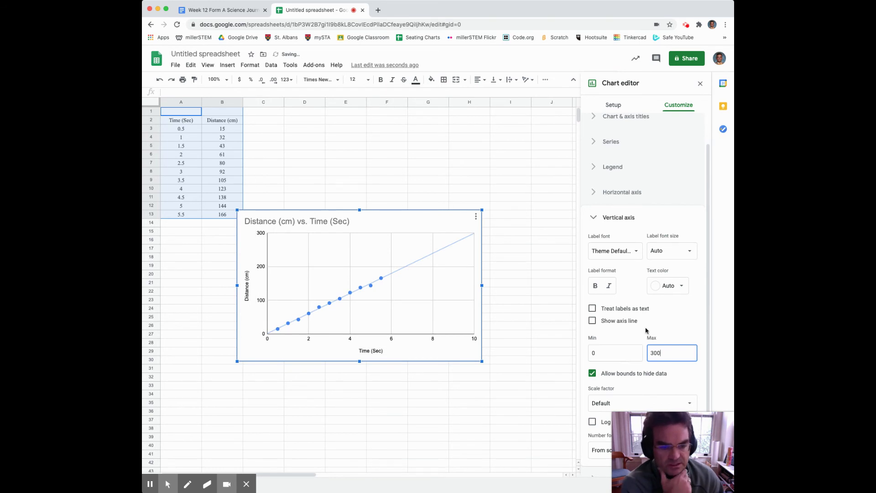
click(603, 220)
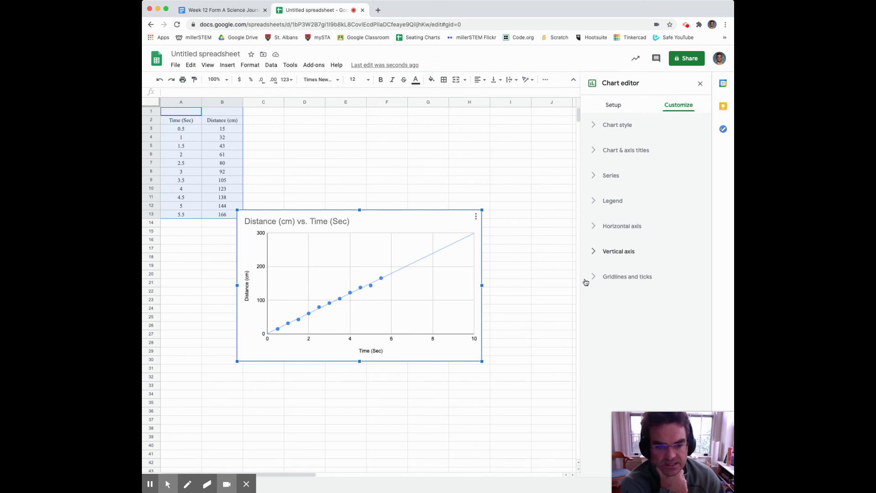
- Give the chart's vertical axis minor gridlines with a minor count of 4
click(617, 280)
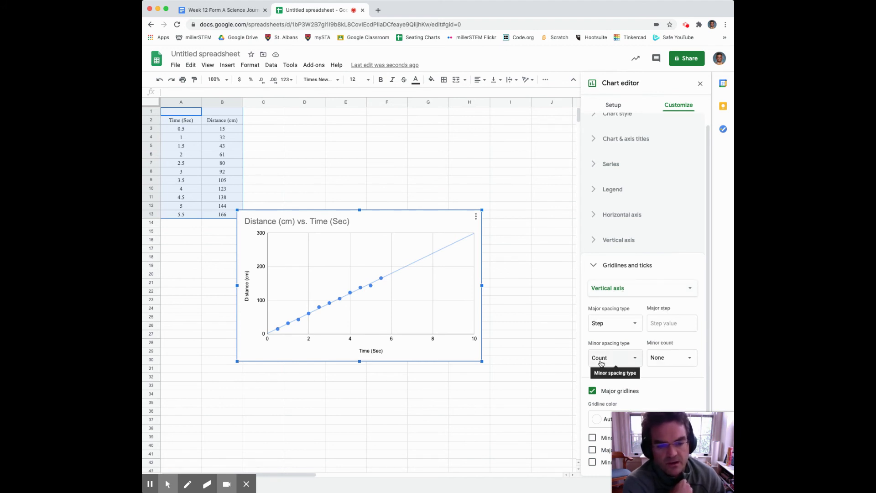
click(676, 364)
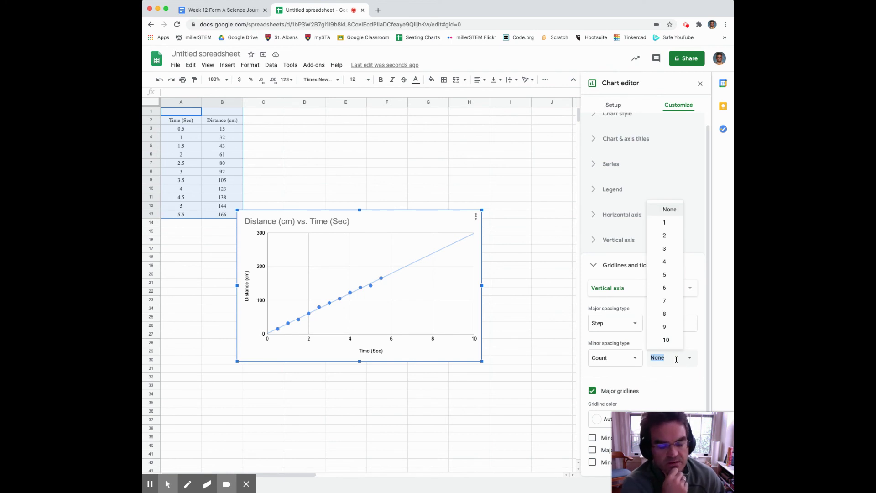
click(663, 261)
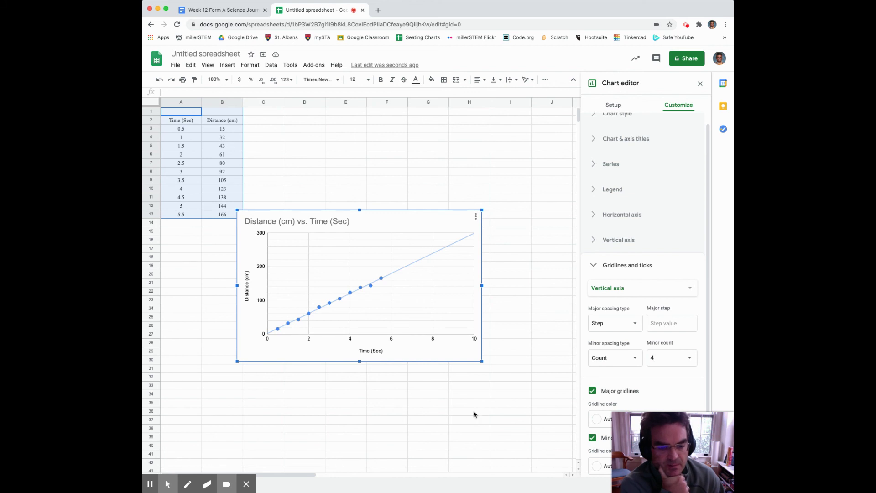
- Set the horizontal axis gridlines to a major step of 1 and a minor count of 1
click(677, 290)
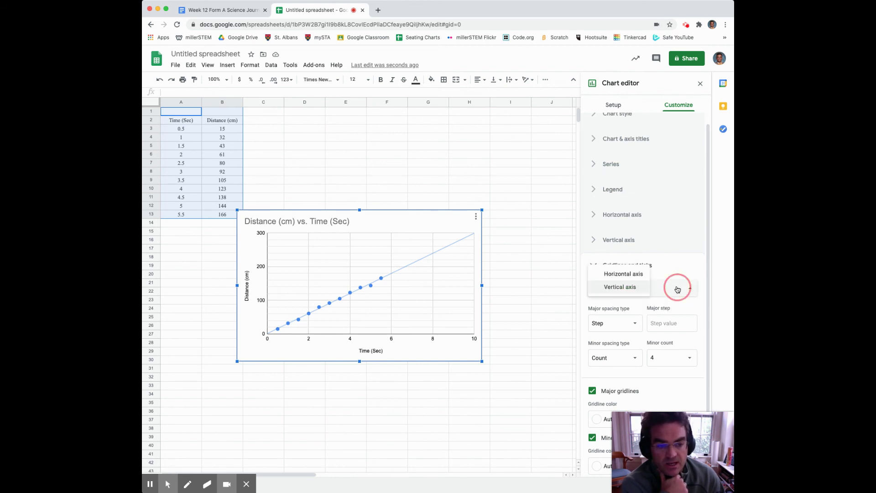
click(625, 276)
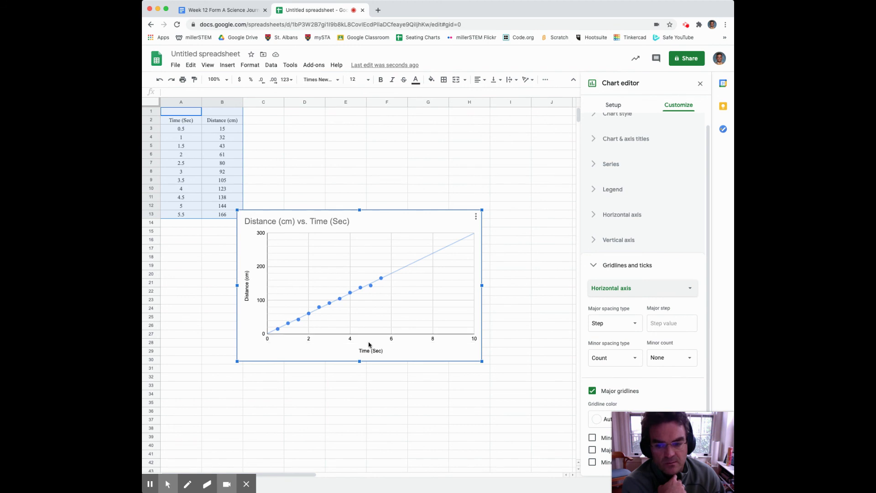
click(670, 321)
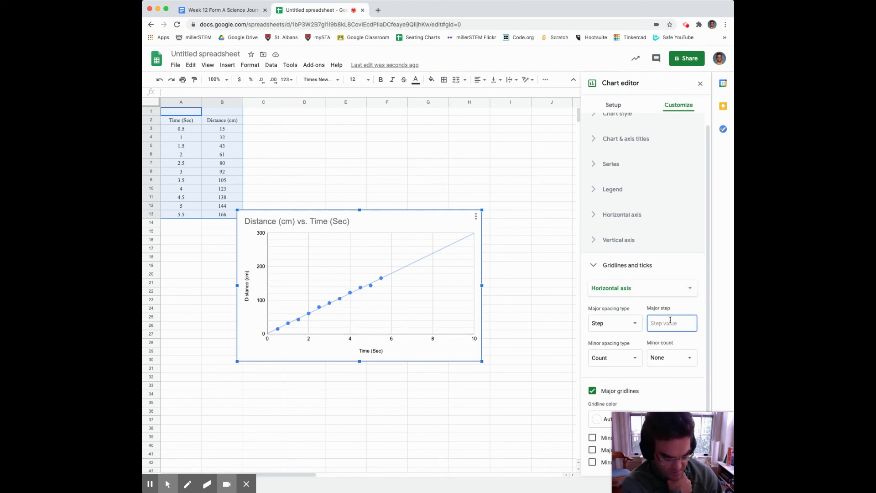
text(1)
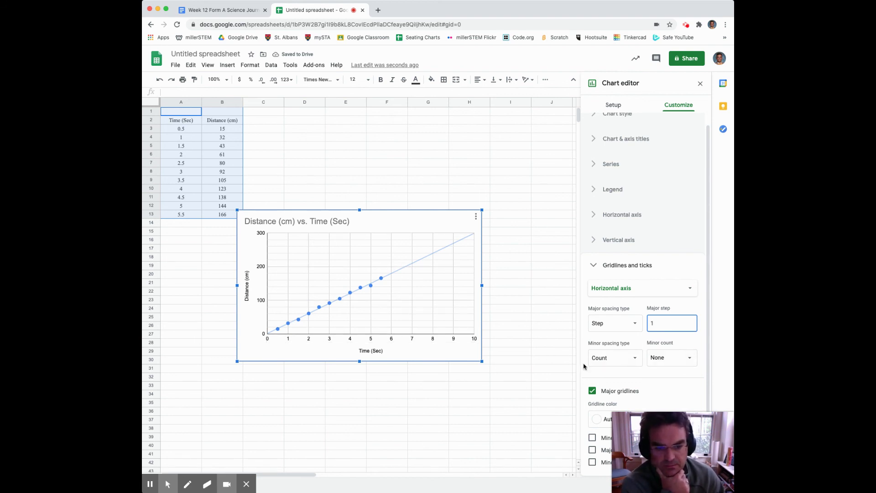
click(684, 359)
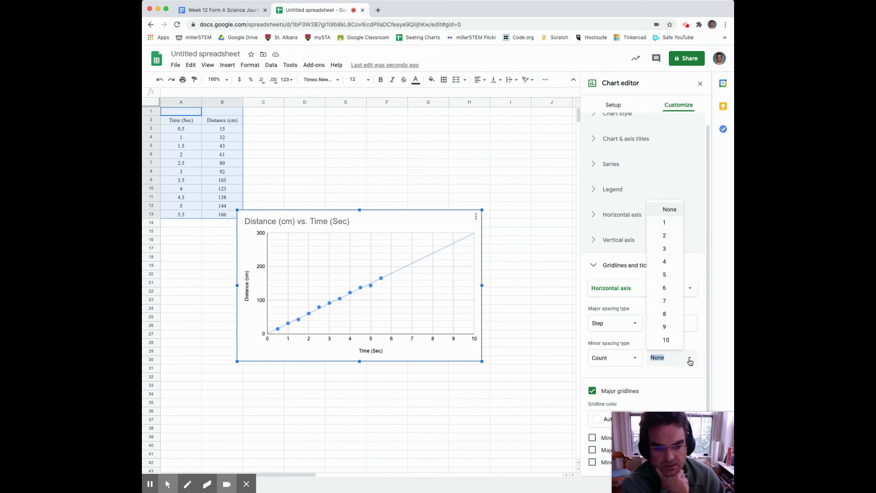
click(667, 222)
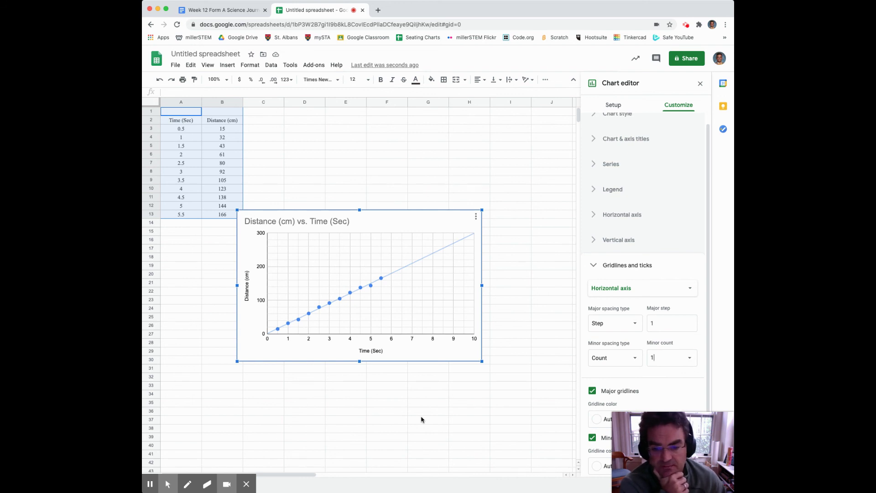
- Copy the finished scatter chart and switch back to the Week 12 Form A Science Journal document
click(476, 218)
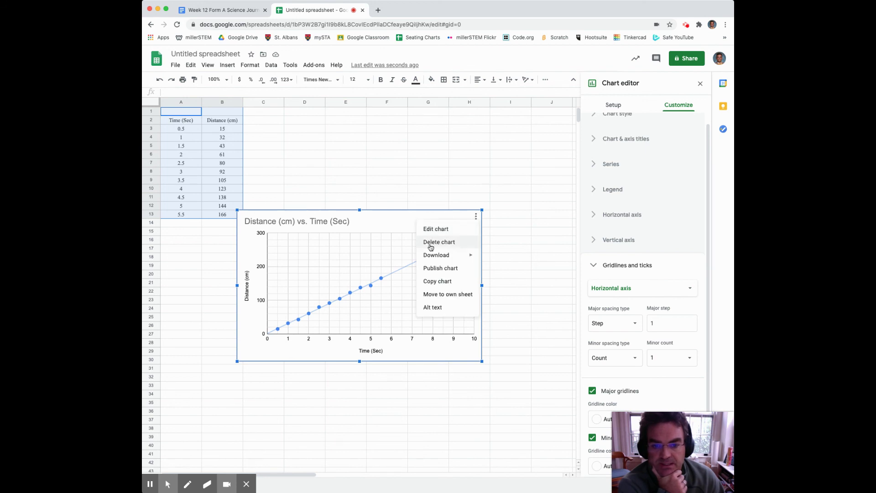
click(432, 284)
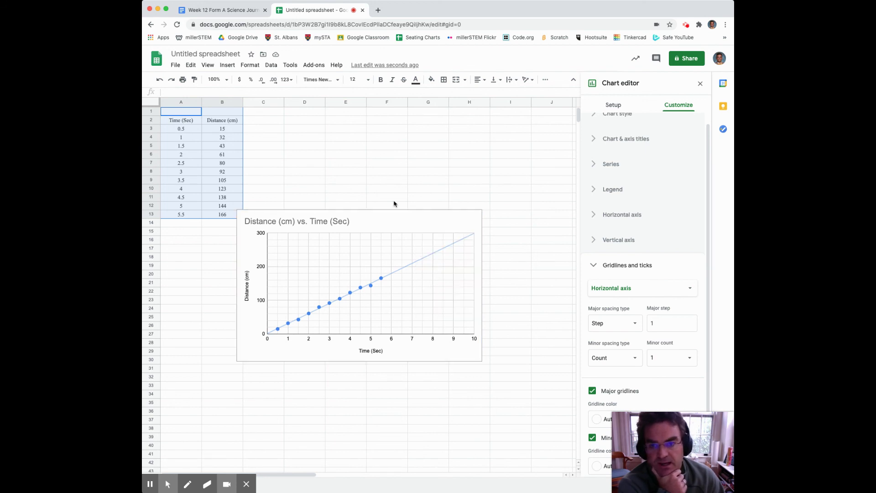
click(219, 9)
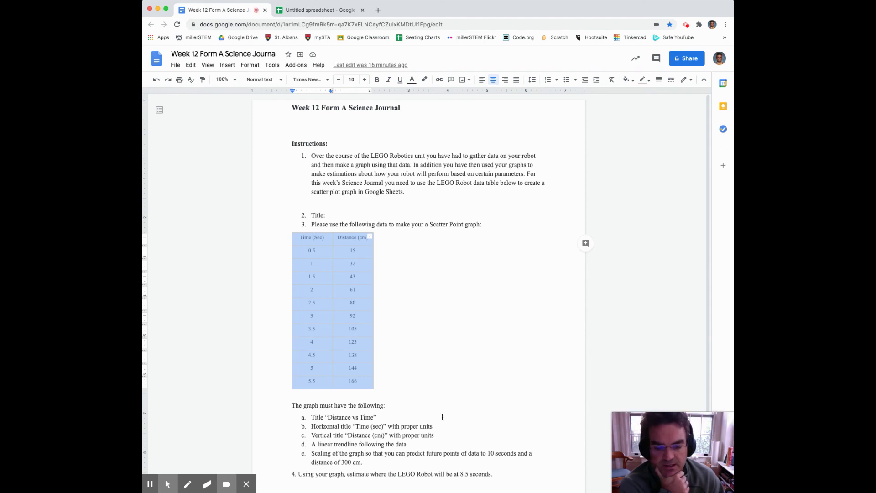
scroll(442, 417, down, 2)
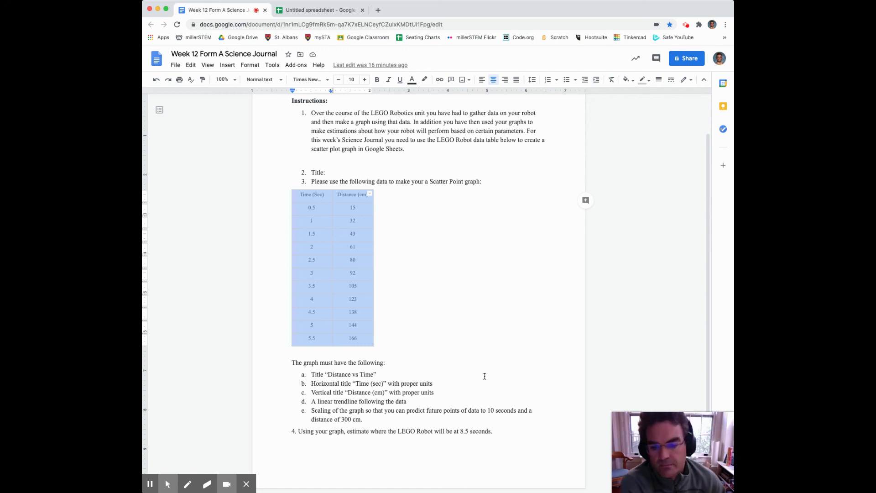
scroll(485, 378, up, 2)
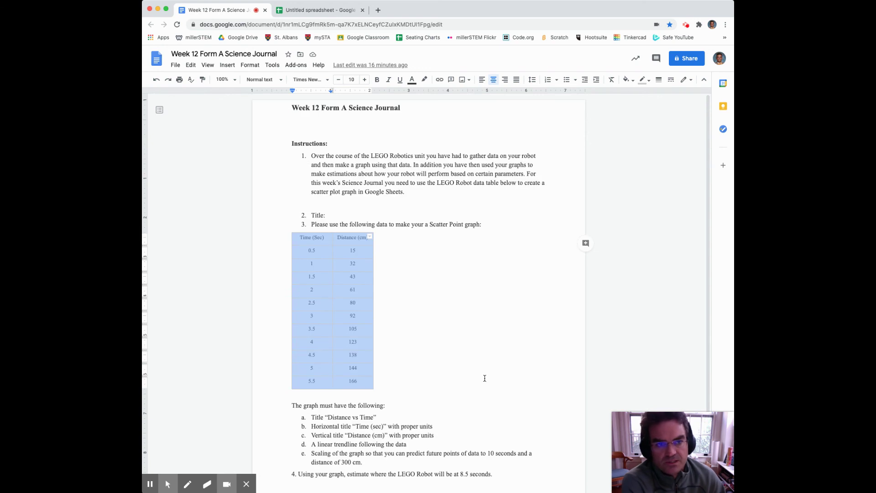